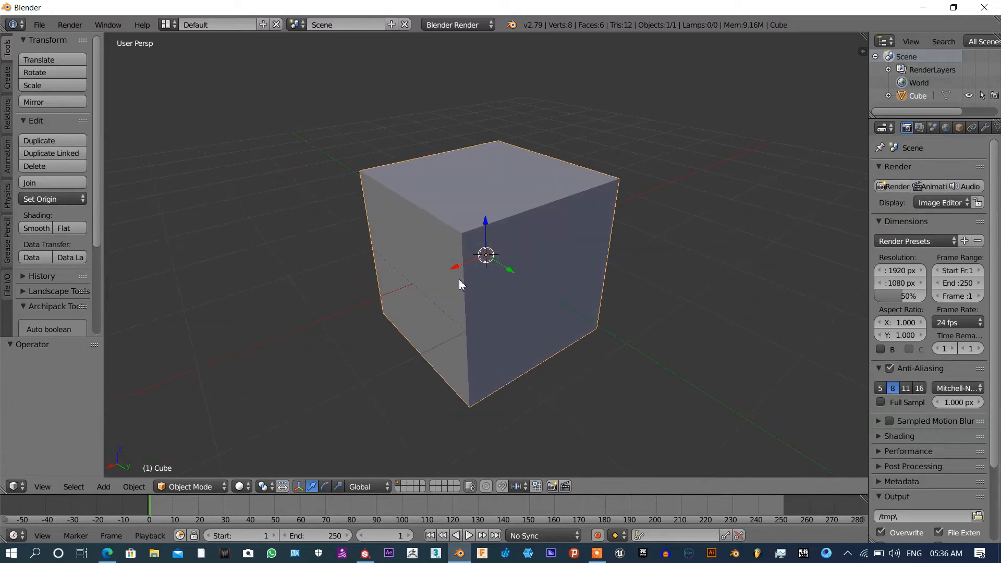
# Step: Hide the tool shelf and split the 3D view into two side-by-side areas
pyautogui.moveTo(644, 339); pyautogui.dragTo(790, 331, button='middle')
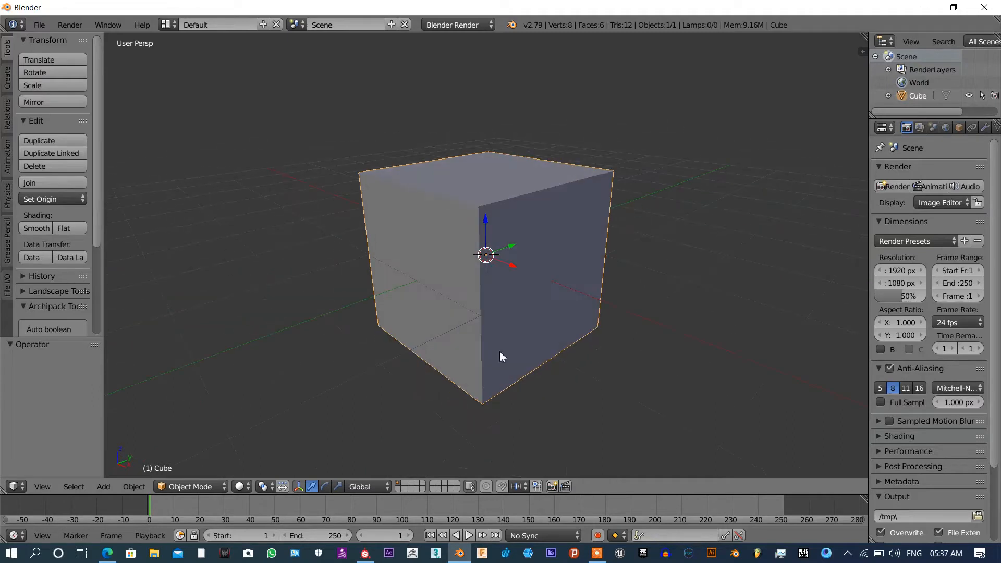
pyautogui.moveTo(103, 375); pyautogui.dragTo(8, 387)
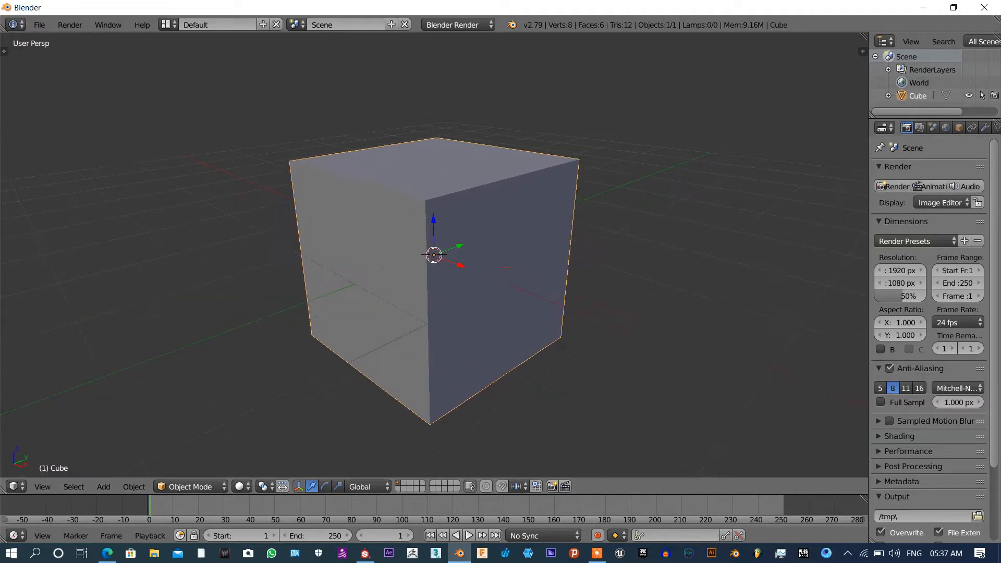
pyautogui.moveTo(4, 490); pyautogui.dragTo(332, 440)
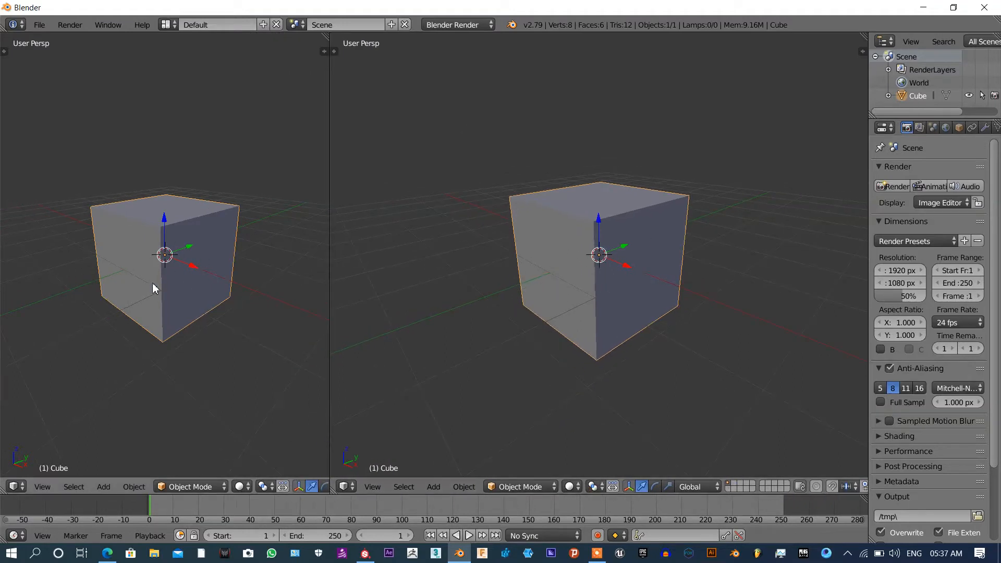
# Step: Change the narrower of the two 3D views to the UV/Image Editor
pyautogui.click(15, 483)
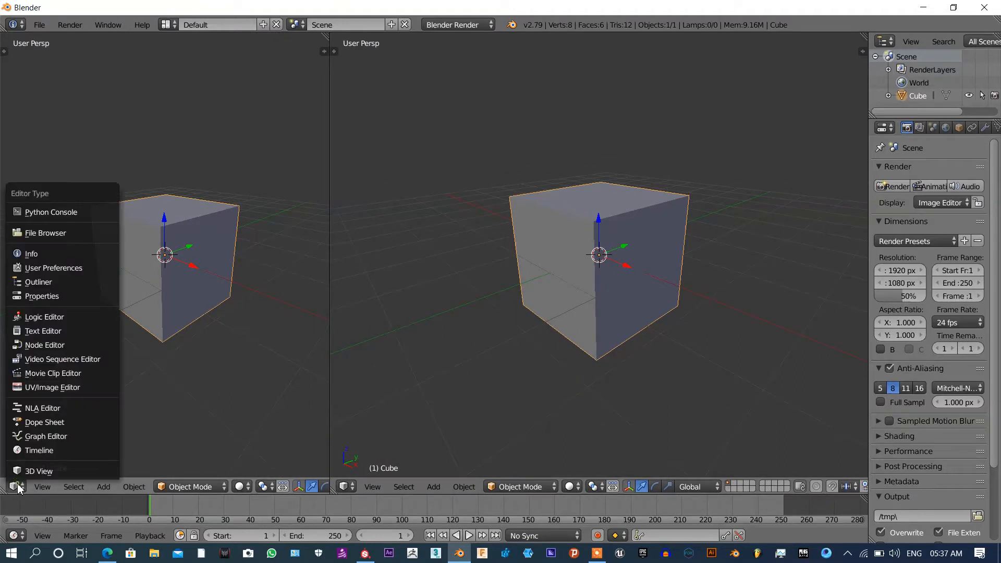
pyautogui.click(55, 388)
pyautogui.scroll(3, 172, 245)
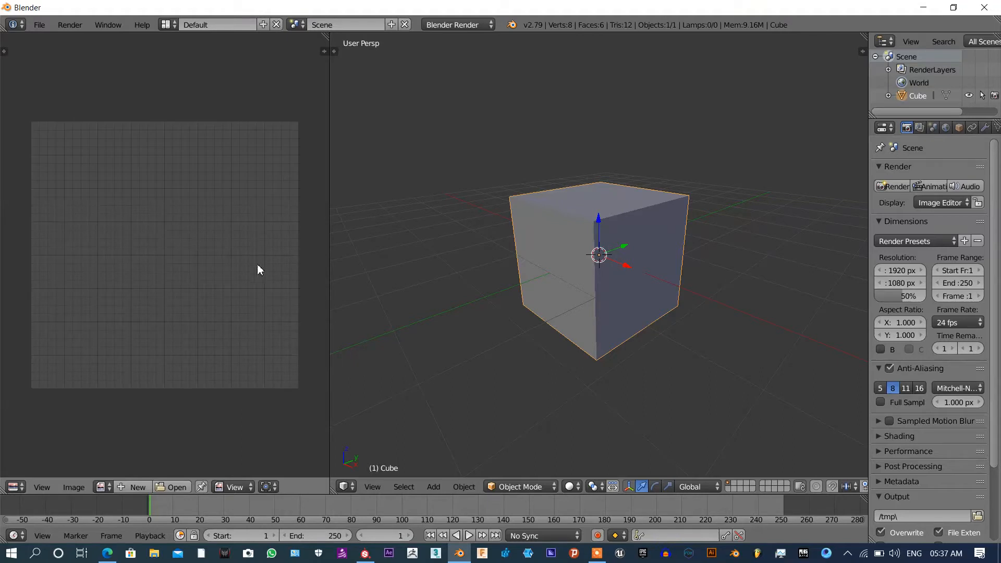
# Step: Put the cube in Edit Mode and set the selection mode to edges
pyautogui.moveTo(672, 297); pyautogui.dragTo(550, 311, button='middle')
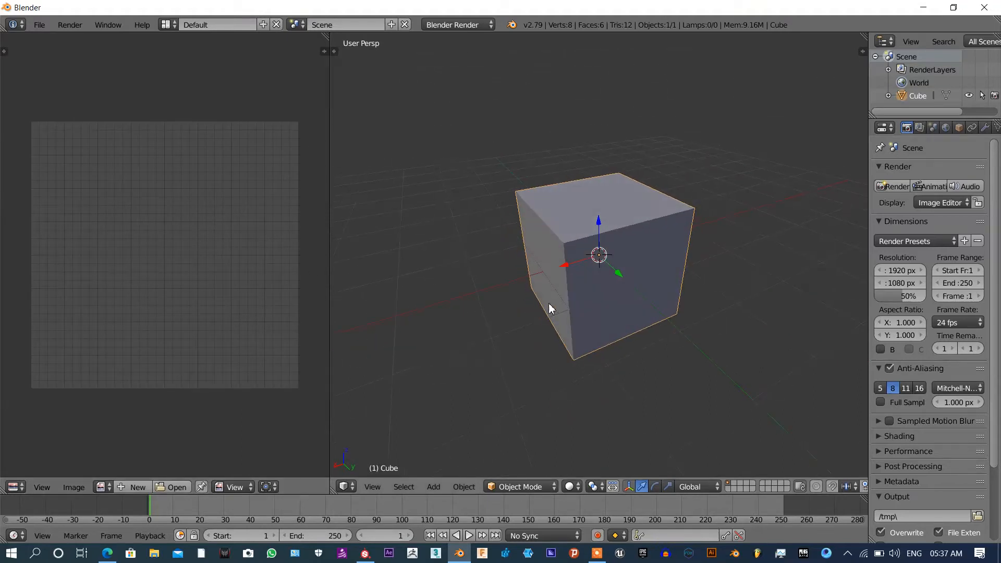
pyautogui.click(511, 487)
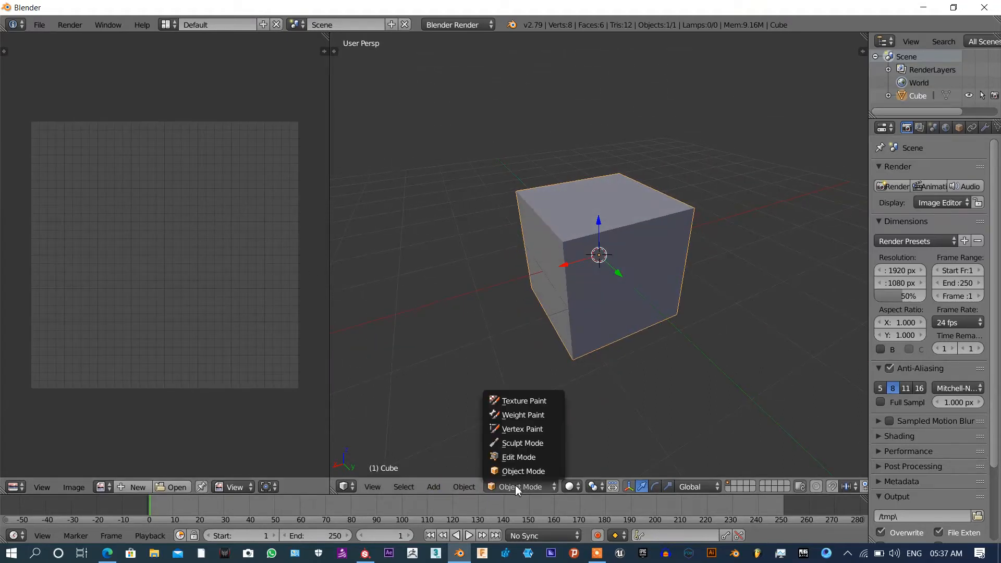
pyautogui.click(517, 455)
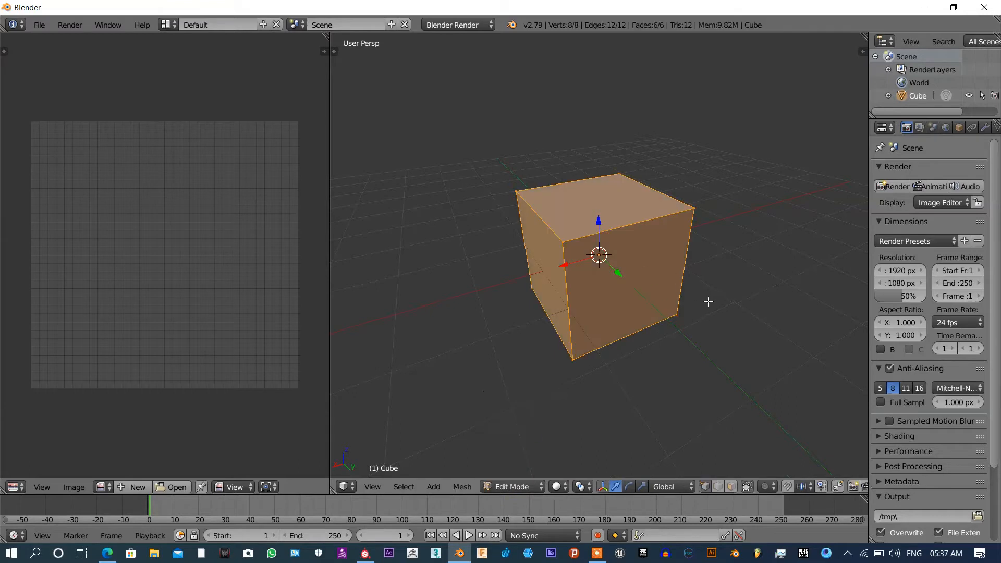
pyautogui.click(718, 487)
pyautogui.rightClick(570, 313)
pyautogui.moveTo(723, 305); pyautogui.dragTo(660, 299, button='middle')
pyautogui.moveTo(616, 247); pyautogui.dragTo(617, 312, button='middle')
pyautogui.keyDown('shift'); pyautogui.rightClick(624, 230); pyautogui.keyUp('shift')
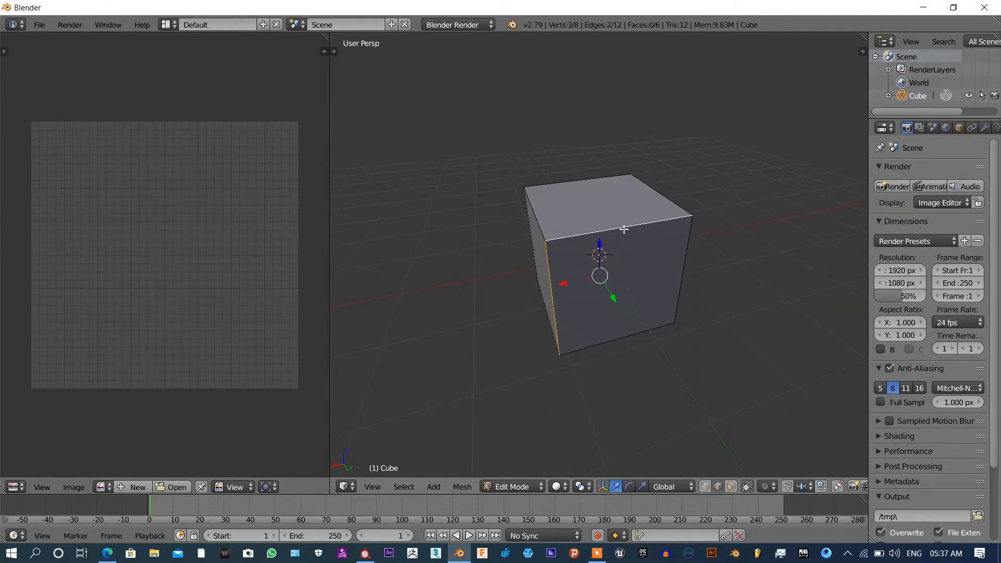
pyautogui.moveTo(716, 303); pyautogui.dragTo(742, 297, button='middle')
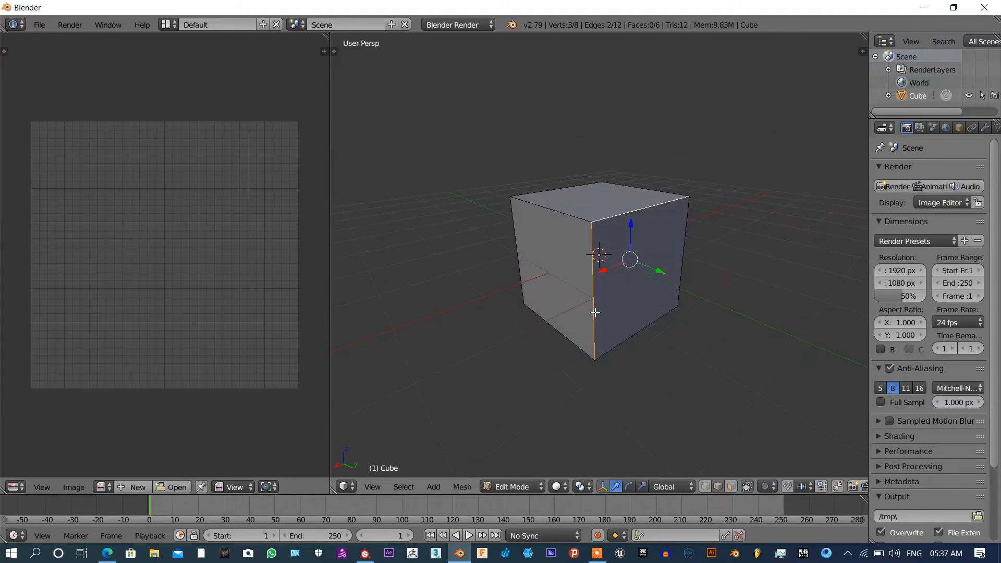
pyautogui.moveTo(758, 298); pyautogui.dragTo(642, 309, button='middle')
pyautogui.keyDown('shift'); pyautogui.rightClick(611, 301); pyautogui.keyUp('shift')
pyautogui.moveTo(743, 308); pyautogui.dragTo(637, 313, button='middle')
pyautogui.keyDown('shift'); pyautogui.rightClick(631, 319); pyautogui.keyUp('shift')
pyautogui.keyDown('shift'); pyautogui.rightClick(586, 344); pyautogui.keyUp('shift')
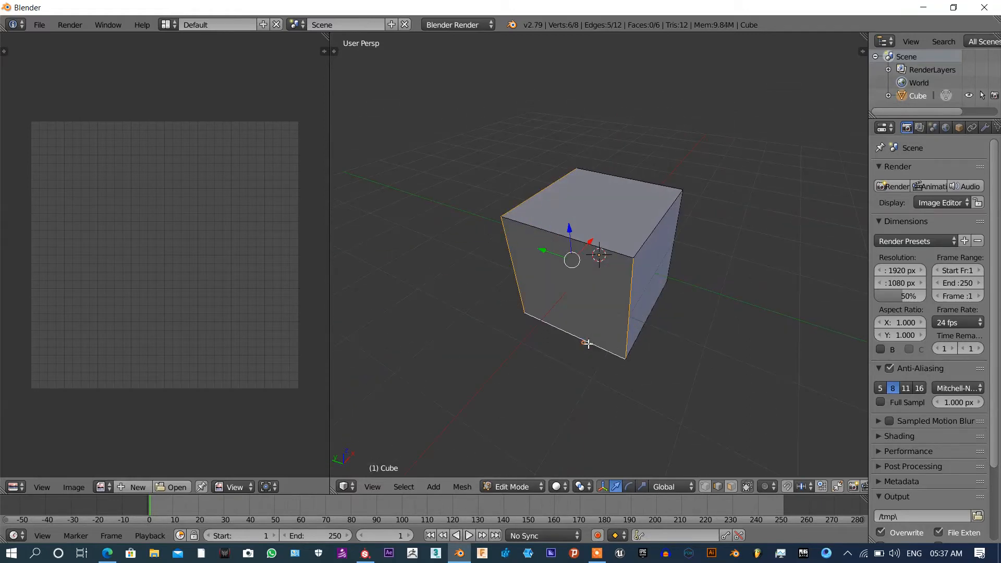
pyautogui.moveTo(753, 327); pyautogui.dragTo(655, 330, button='middle')
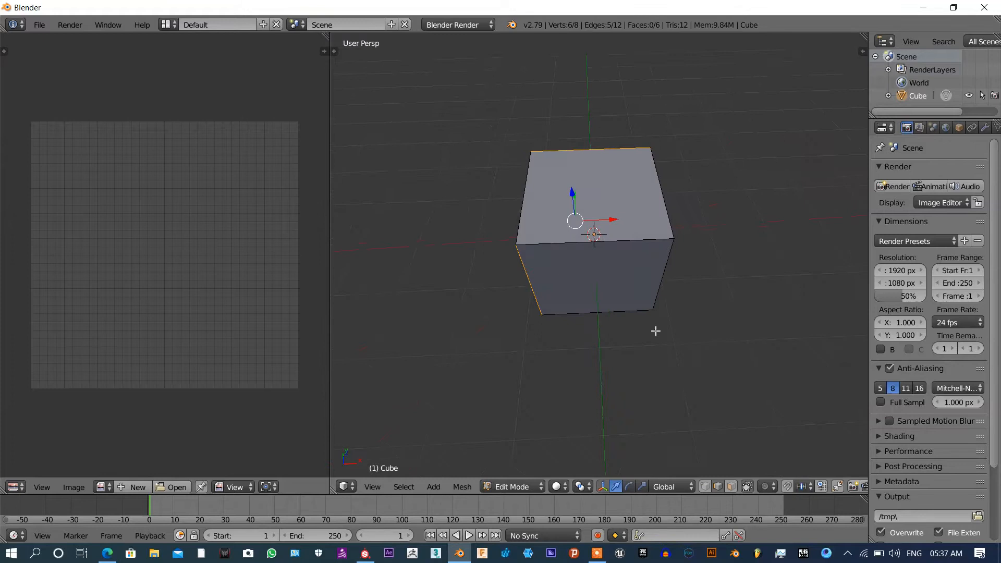
pyautogui.keyDown('shift'); pyautogui.rightClick(630, 232); pyautogui.keyUp('shift')
pyautogui.moveTo(714, 339); pyautogui.dragTo(782, 334, button='middle')
# Step: Mark seven cube edges as seams: the four vertical edges, two opposite top edges and one bottom edge between two verticals
pyautogui.rightClick(611, 288)
pyautogui.keyDown('shift'); pyautogui.rightClick(637, 215); pyautogui.keyUp('shift')
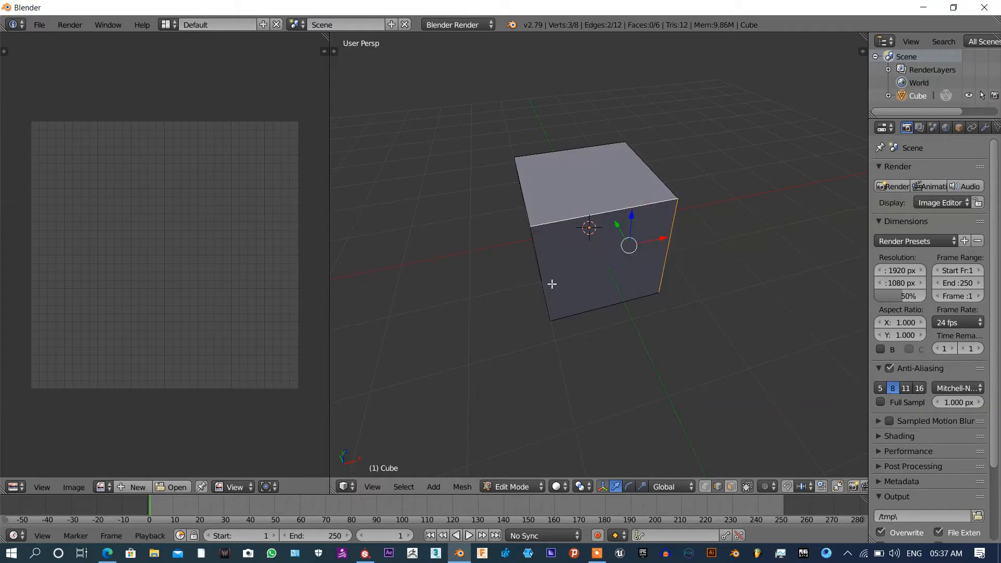
pyautogui.keyDown('shift'); pyautogui.rightClick(545, 291); pyautogui.keyUp('shift')
pyautogui.moveTo(545, 292); pyautogui.dragTo(686, 324, button='middle')
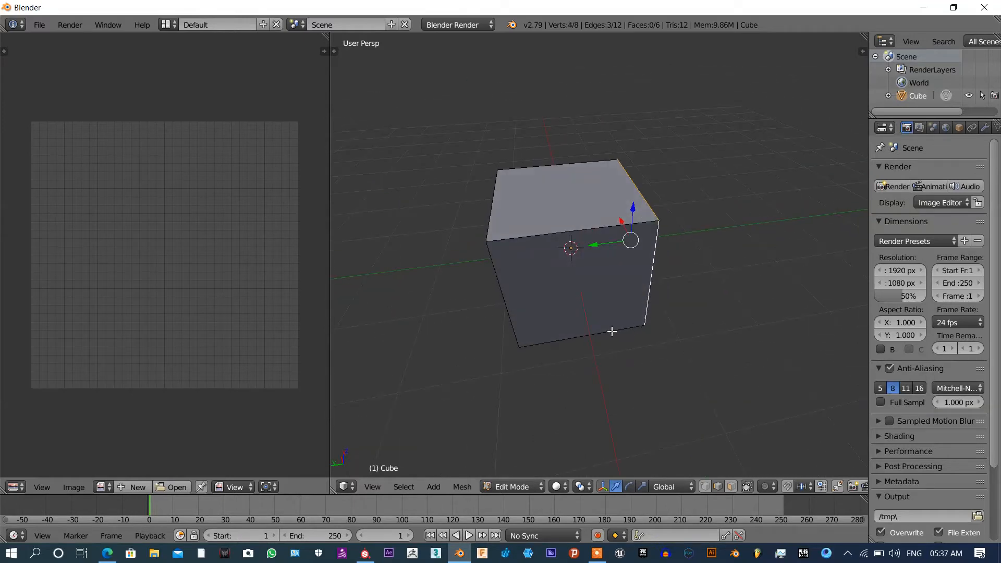
pyautogui.moveTo(549, 364); pyautogui.dragTo(616, 328, button='middle')
pyautogui.keyDown('shift'); pyautogui.rightClick(643, 341); pyautogui.keyUp('shift')
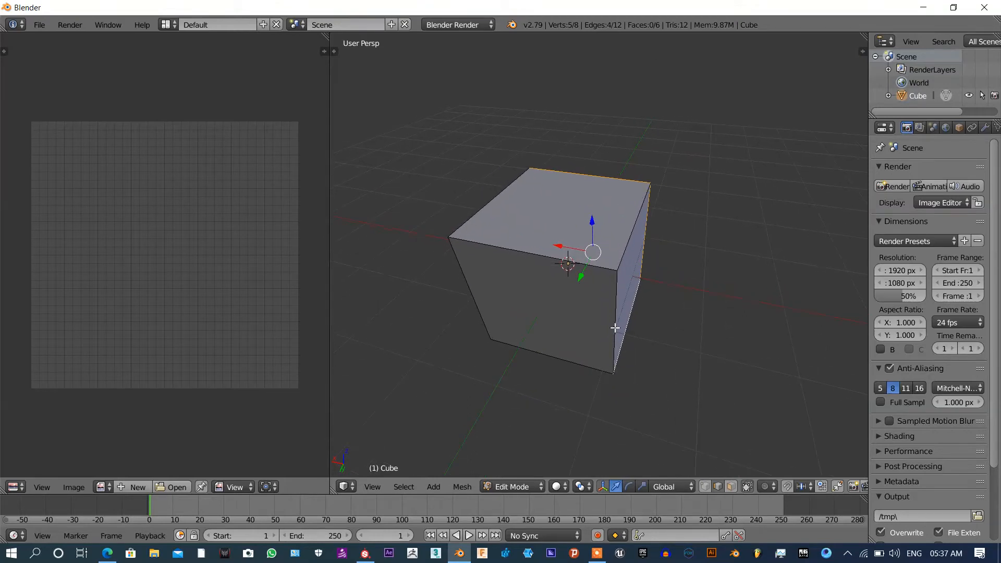
pyautogui.keyDown('shift'); pyautogui.rightClick(616, 327); pyautogui.keyUp('shift')
pyautogui.keyDown('shift'); pyautogui.rightClick(542, 260); pyautogui.keyUp('shift')
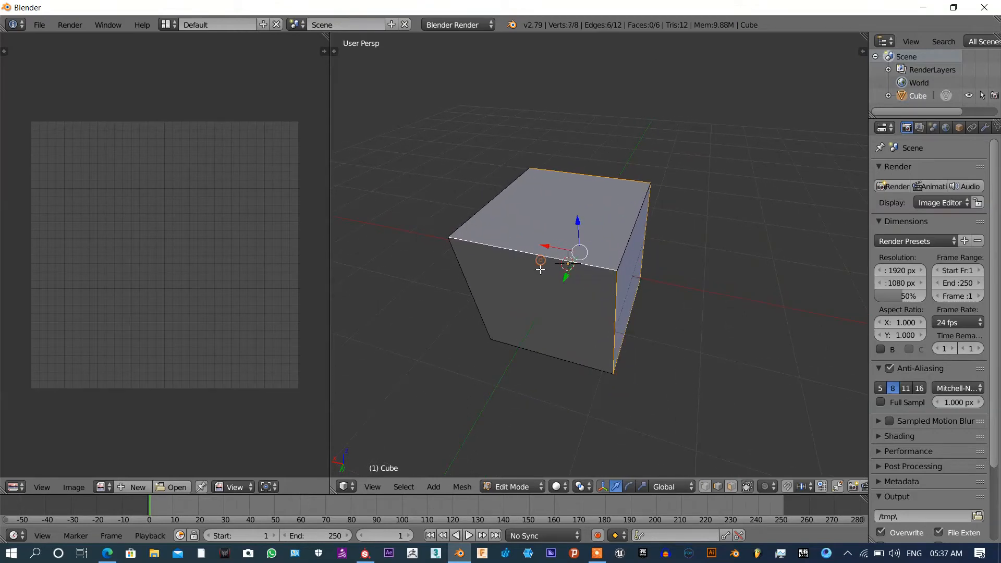
pyautogui.moveTo(525, 315); pyautogui.dragTo(627, 308, button='middle')
pyautogui.keyDown('shift'); pyautogui.rightClick(641, 318); pyautogui.keyUp('shift')
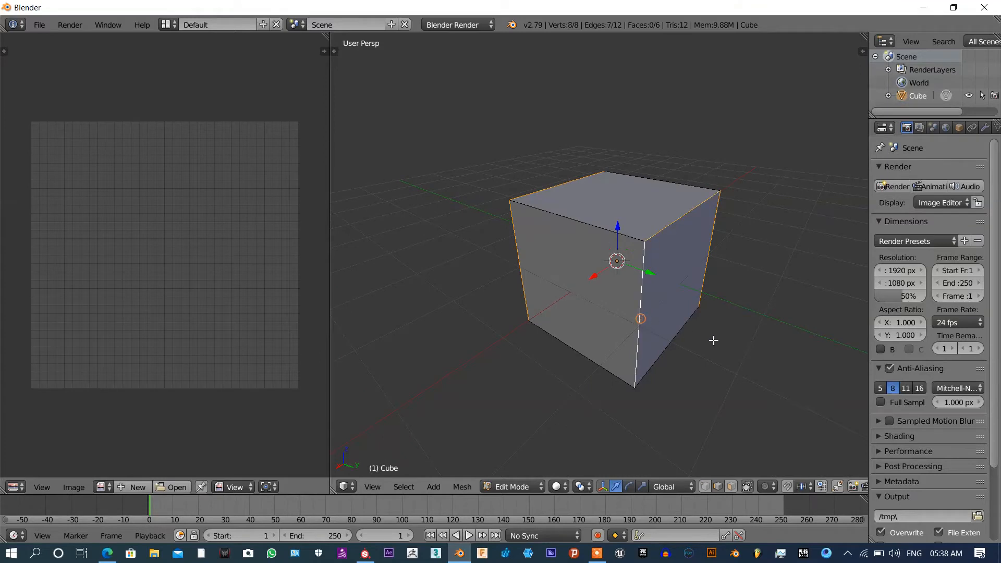
pyautogui.moveTo(713, 339); pyautogui.dragTo(618, 305, button='middle')
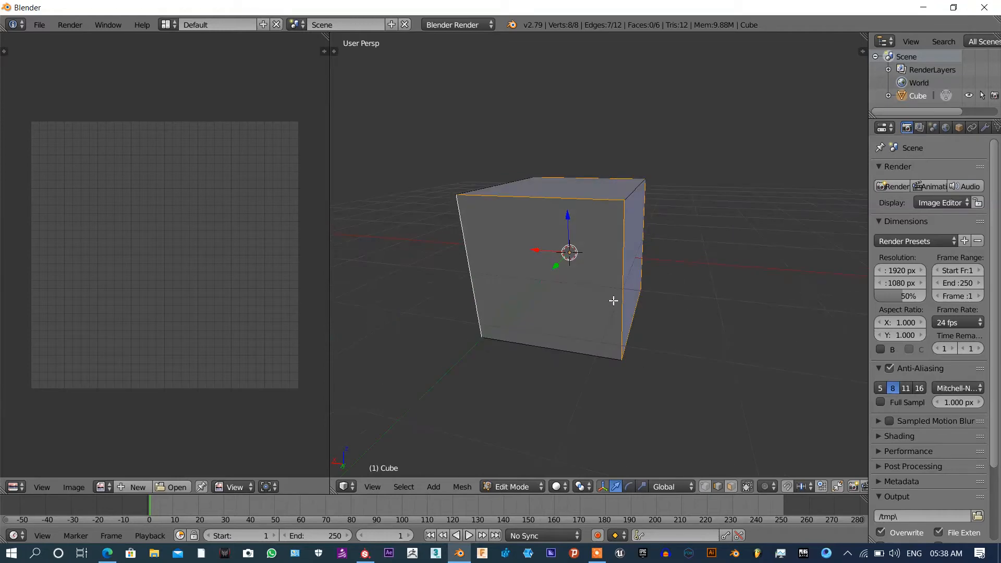
pyautogui.hotkey('ctrl', 'e')
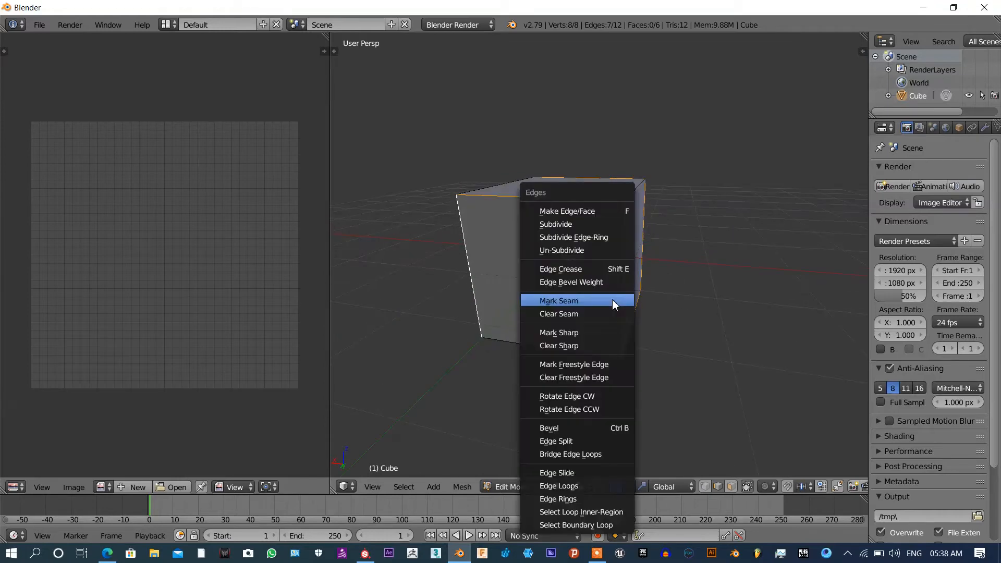
pyautogui.click(565, 302)
# Step: Keep the cube in Edit Mode and set the 3D view's shading to wireframe
pyautogui.moveTo(674, 284); pyautogui.dragTo(625, 277, button='middle')
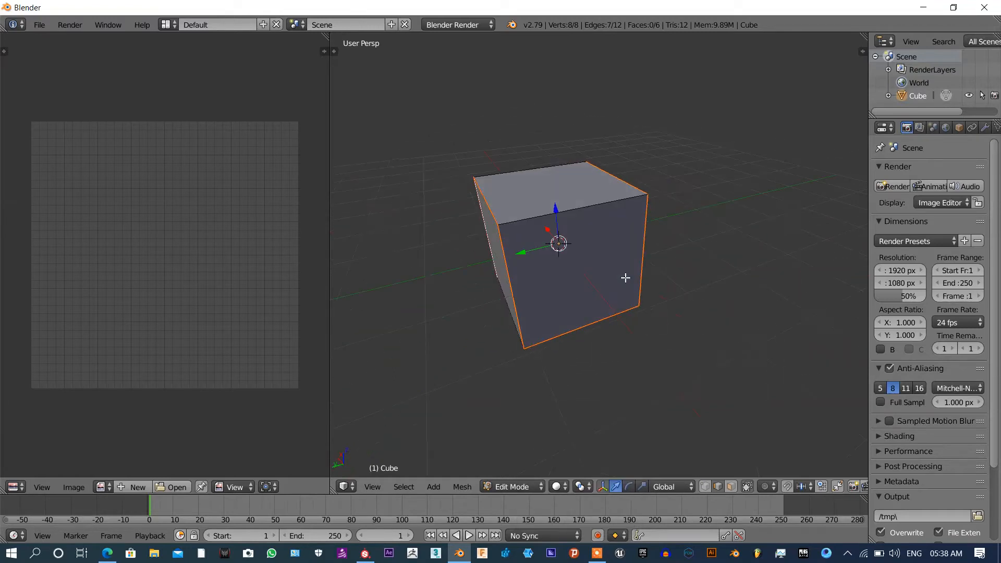
pyautogui.click(538, 487)
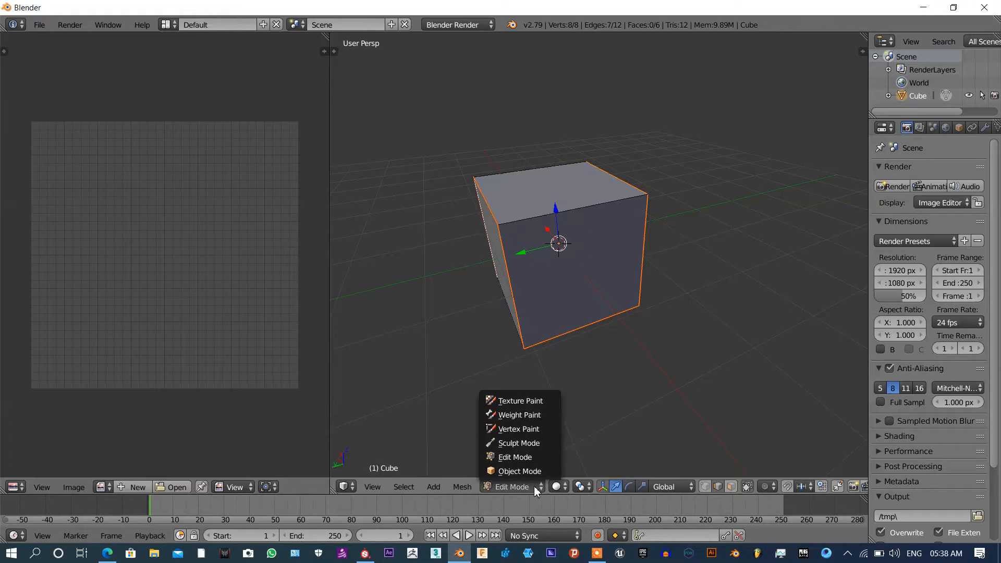
pyautogui.click(523, 459)
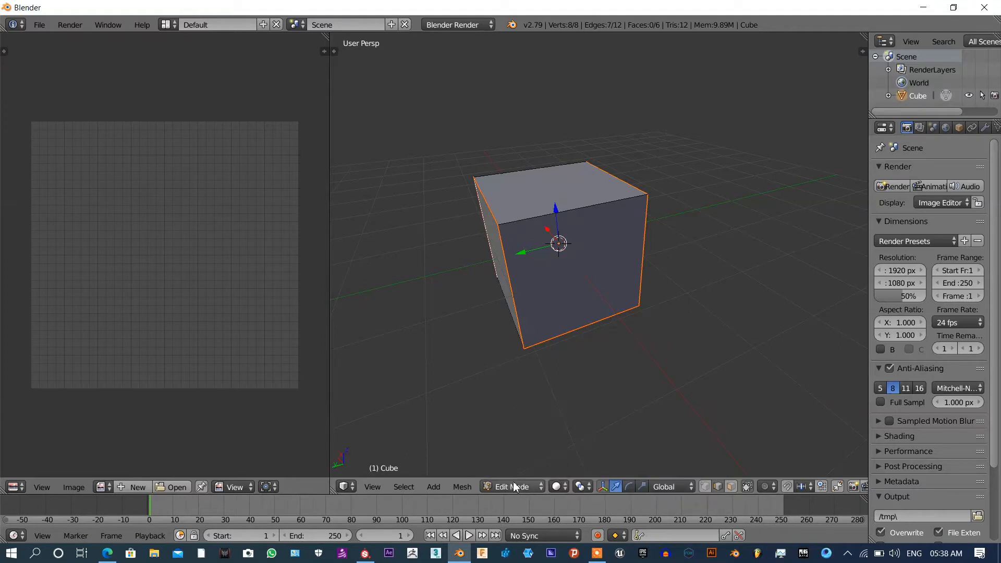
pyautogui.click(561, 487)
pyautogui.click(571, 457)
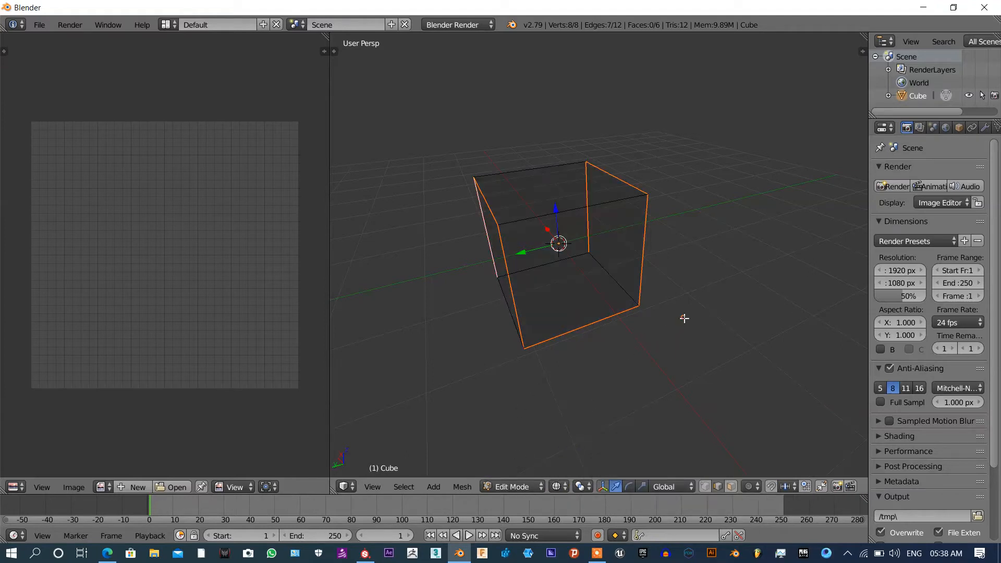
# Step: Try to unwrap the cube with only a single vertical edge selected
pyautogui.rightClick(638, 293)
pyautogui.moveTo(608, 319); pyautogui.dragTo(685, 308, button='middle')
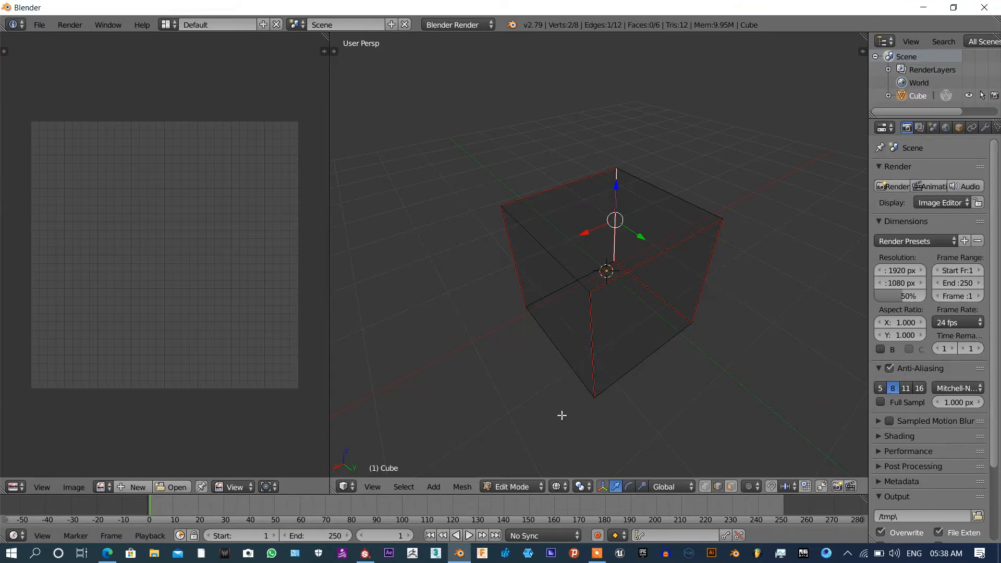
pyautogui.press('u')
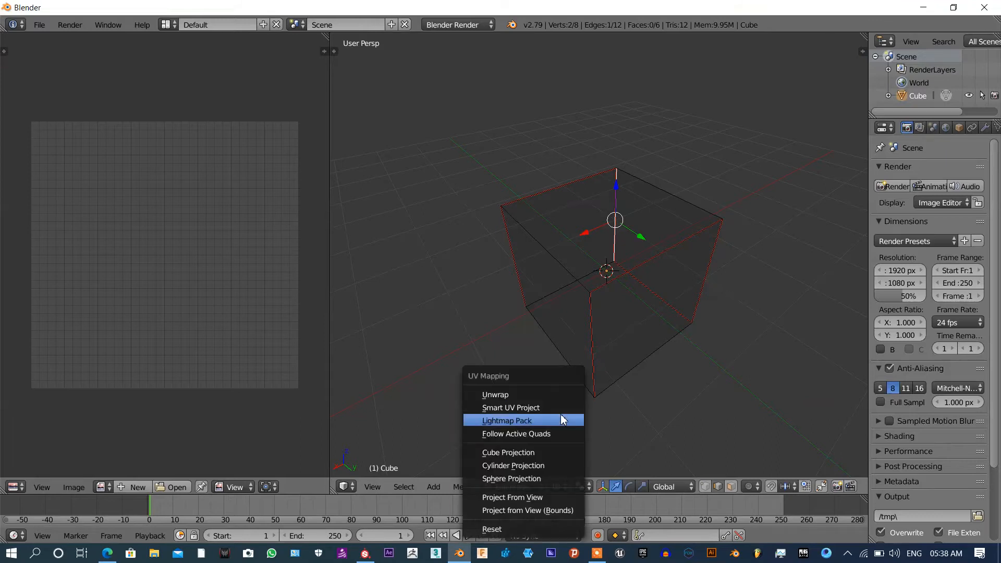
pyautogui.click(538, 401)
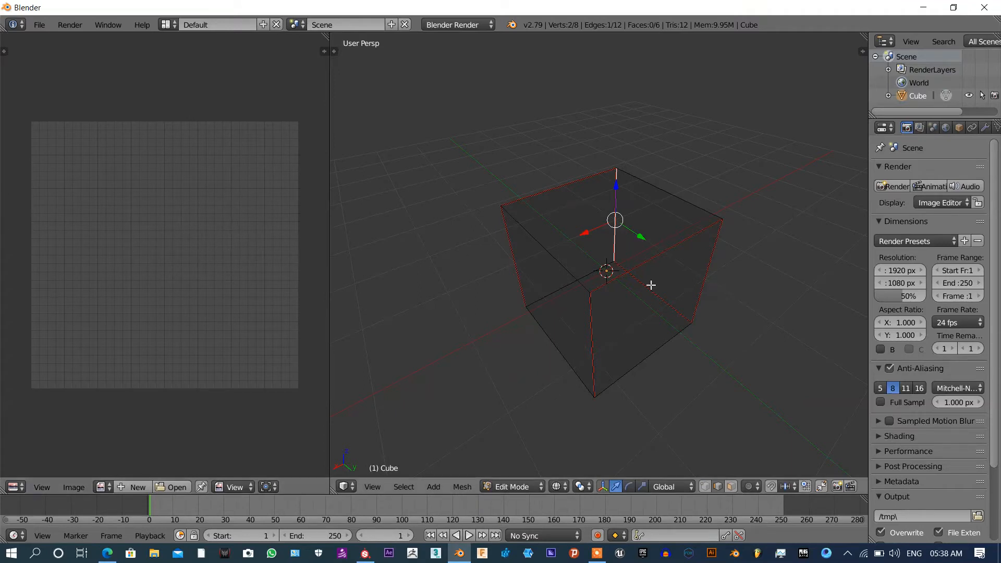
# Step: Select the cube's whole mesh and unwrap it along the marked seams
pyautogui.moveTo(729, 295); pyautogui.dragTo(621, 312, button='middle')
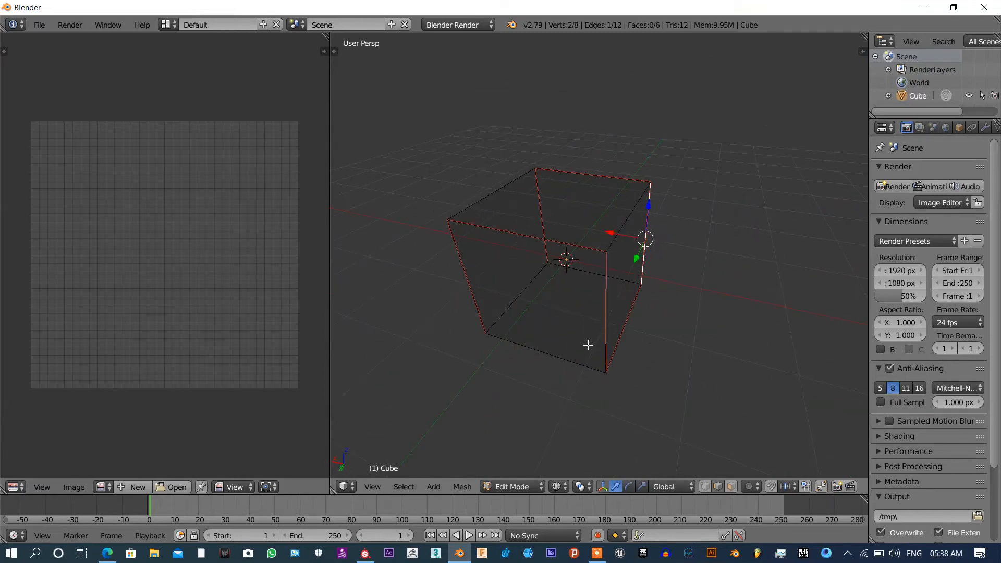
pyautogui.press('a')
pyautogui.press('a')
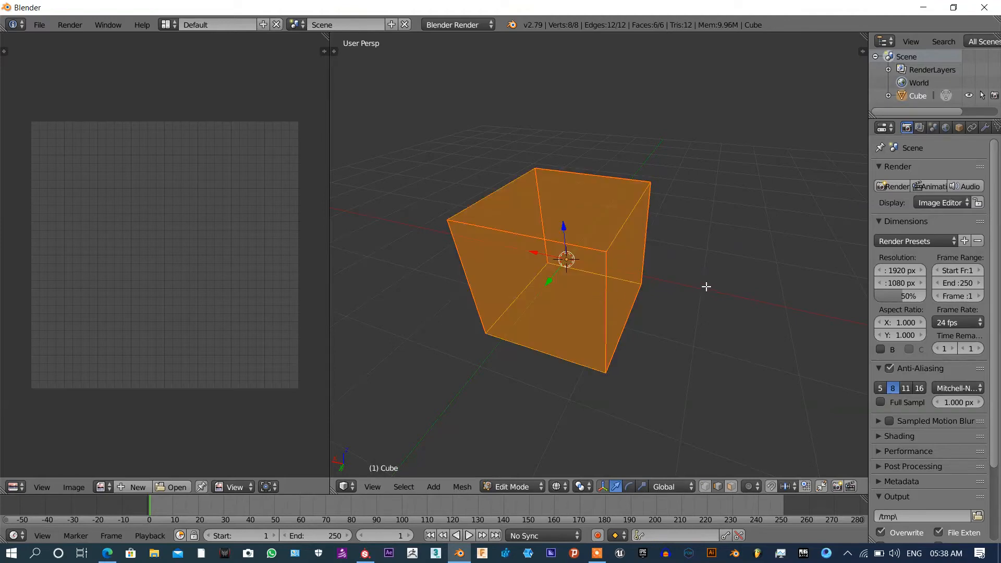
pyautogui.moveTo(706, 286); pyautogui.dragTo(615, 274, button='middle')
pyautogui.rightClick(639, 268)
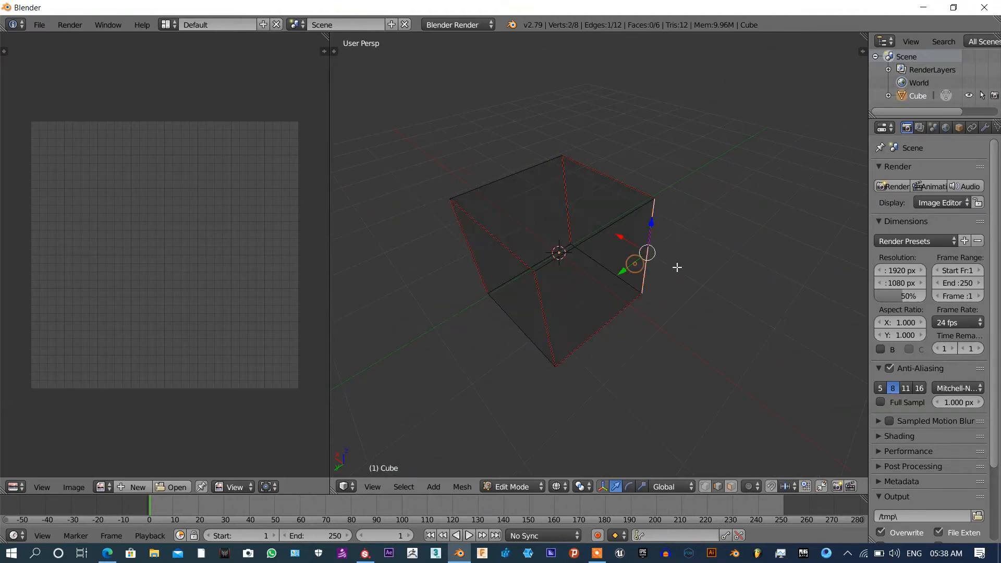
pyautogui.press('a')
pyautogui.press('a')
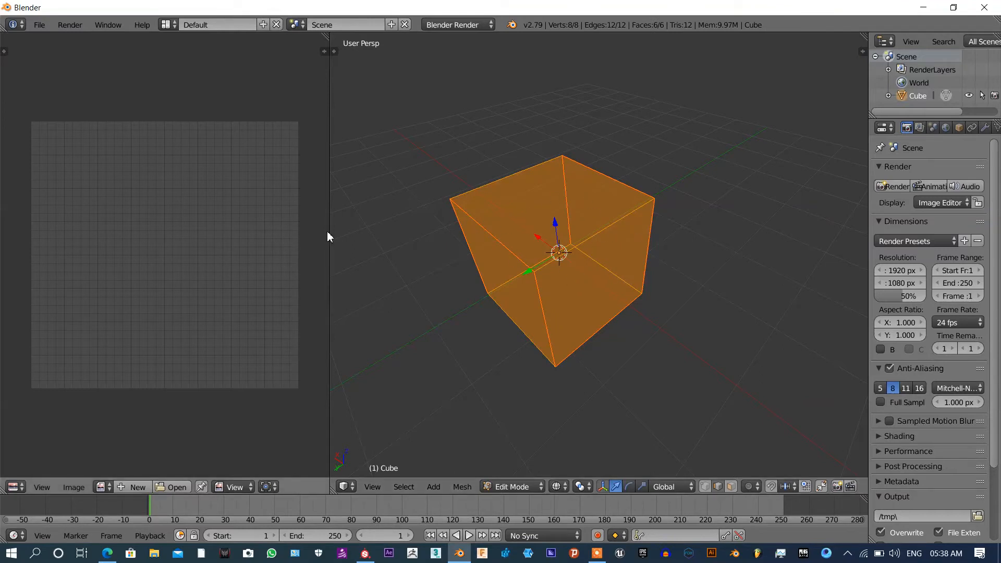
pyautogui.press('u')
pyautogui.click(622, 200)
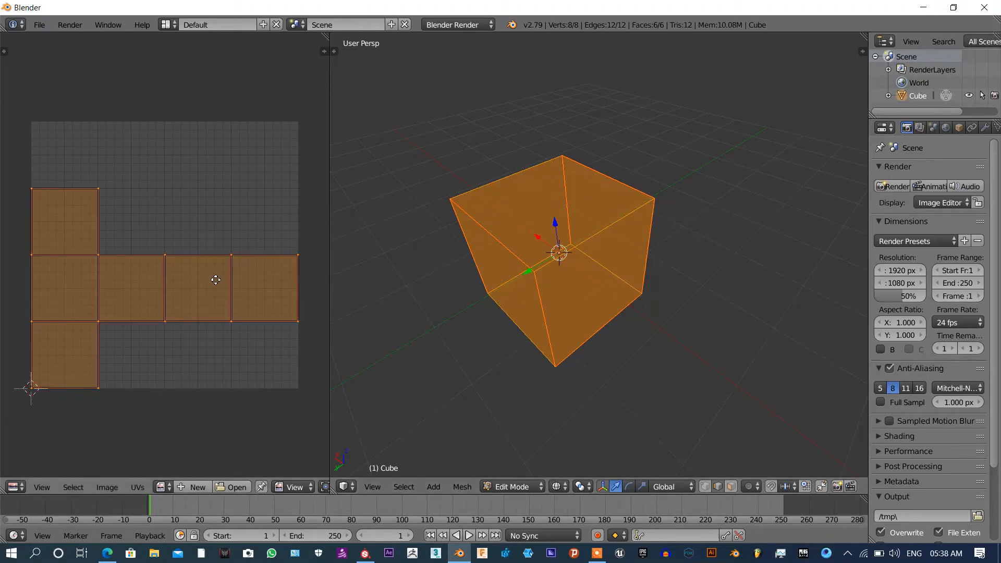
# Step: Examine the unwrapped UV layout and compare it with the seam edges on the cube
pyautogui.moveTo(215, 280); pyautogui.dragTo(224, 334, button='middle')
pyautogui.scroll(3, 107, 277)
pyautogui.scroll(-2, 128, 277)
pyautogui.scroll(-2, 156, 285)
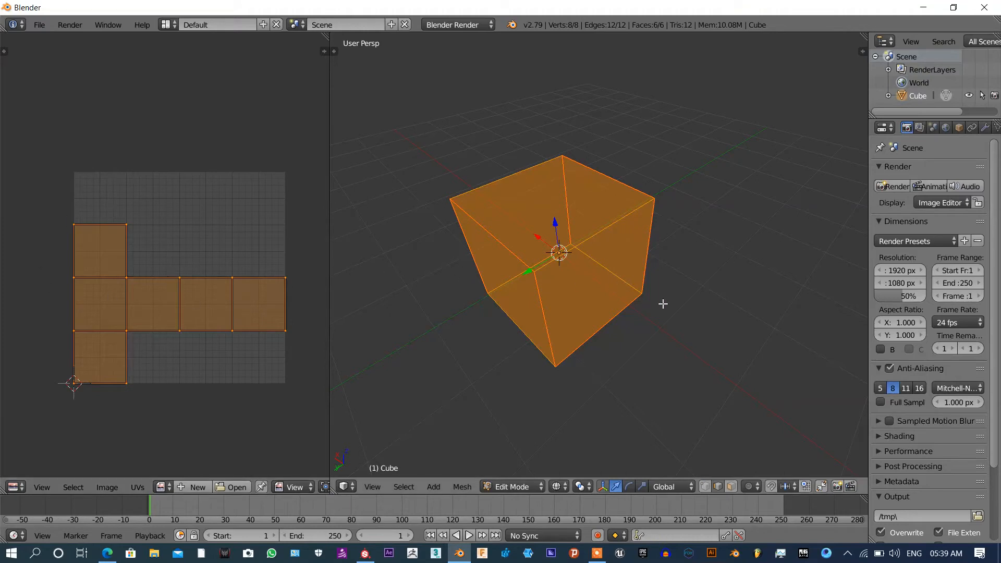
pyautogui.moveTo(664, 302); pyautogui.dragTo(581, 289, button='middle')
pyautogui.rightClick(576, 311)
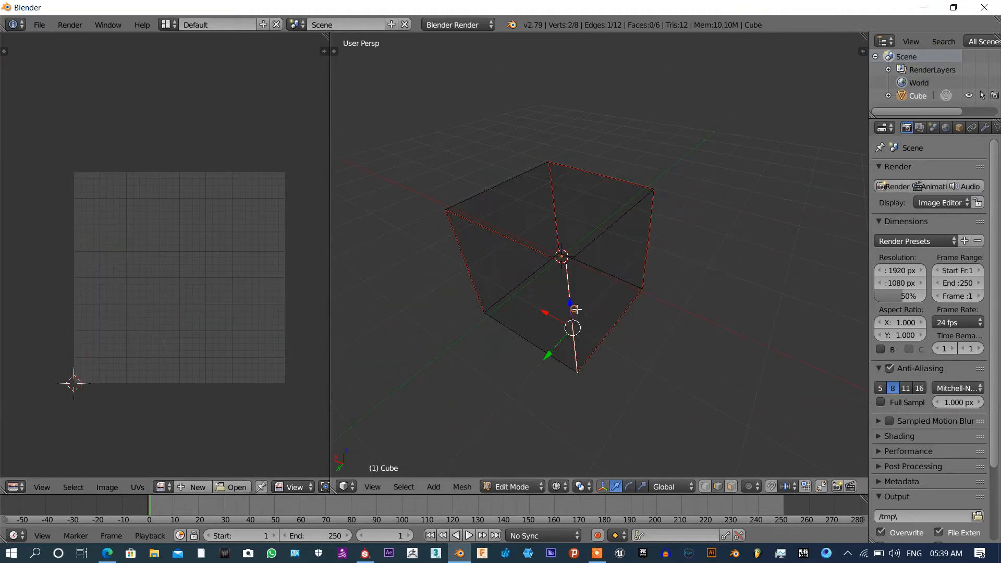
pyautogui.rightClick(638, 246)
pyautogui.moveTo(723, 287); pyautogui.dragTo(719, 311, button='middle')
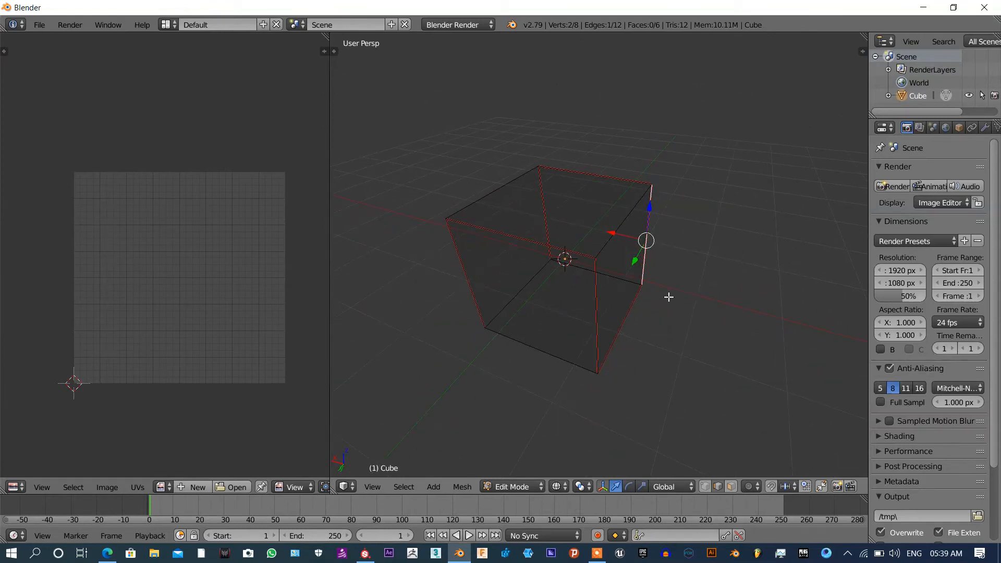
# Step: Undo the recent edge selections and the unwrap of the cube
pyautogui.hotkey('ctrl', 'z')
pyautogui.hotkey('ctrl', 'z')
pyautogui.hotkey('ctrl', 'z')
pyautogui.hotkey('ctrl', 'z')
pyautogui.hotkey('ctrl', 'z')
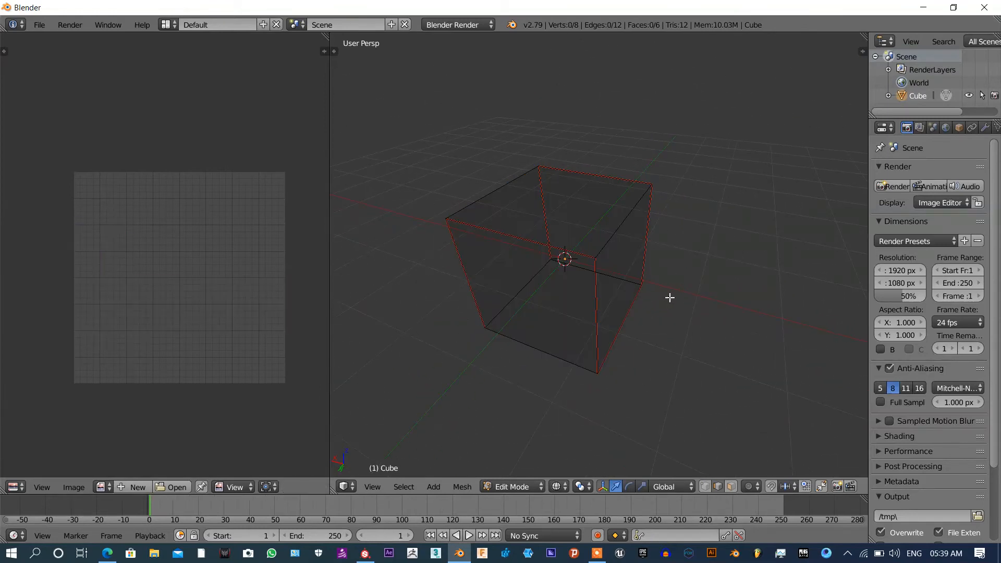
# Step: Undo the recent selection changes on the cube and switch the viewport shading to Solid
pyautogui.press('a')
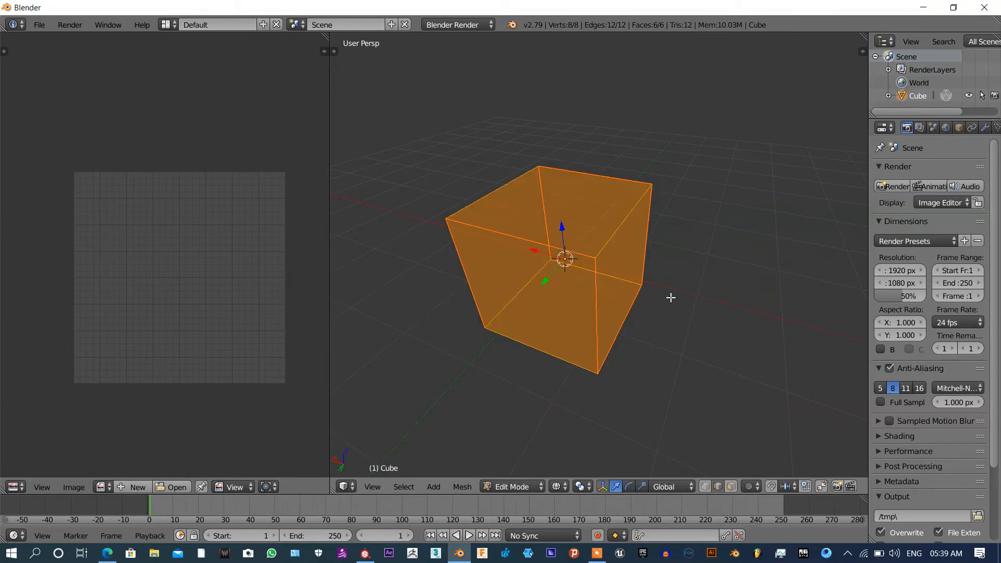
pyautogui.hotkey('ctrl', 'z')
pyautogui.hotkey('ctrl', 'z')
pyautogui.hotkey('ctrl', 'z')
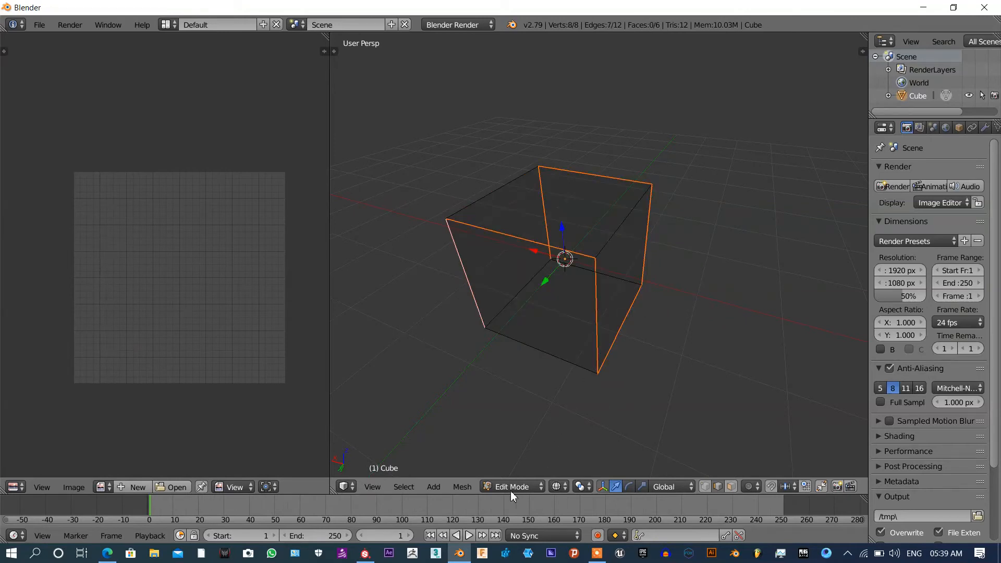
pyautogui.click(559, 486)
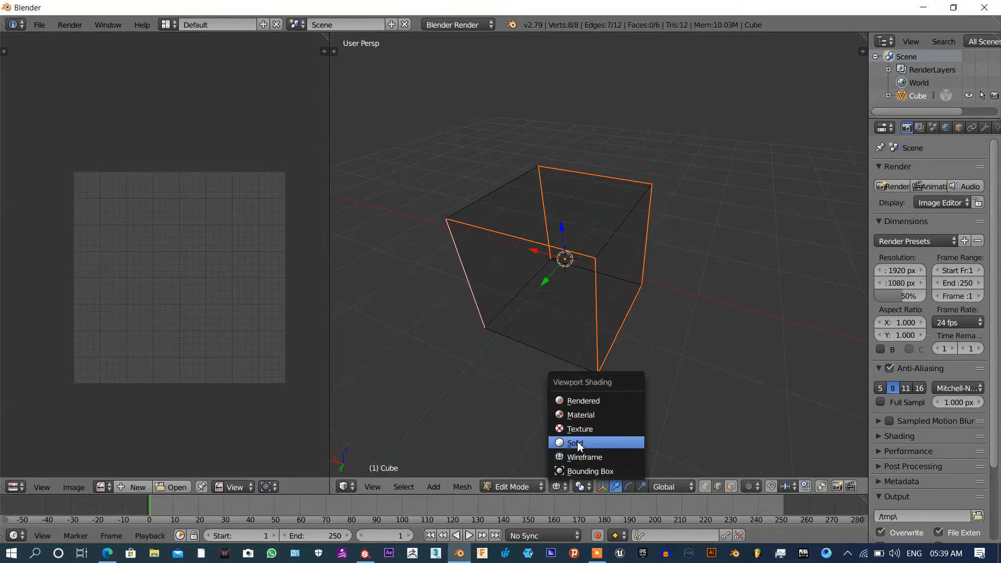
pyautogui.click(575, 443)
# Step: Undo the seam marking on the cube and select its front vertical edge
pyautogui.rightClick(620, 315)
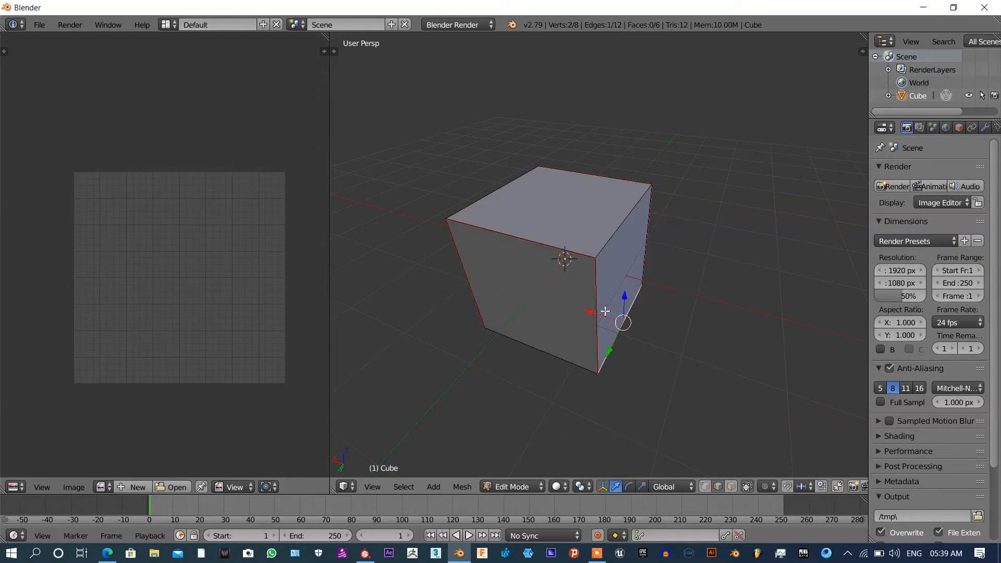
pyautogui.hotkey('ctrl', 'z')
pyautogui.rightClick(599, 311)
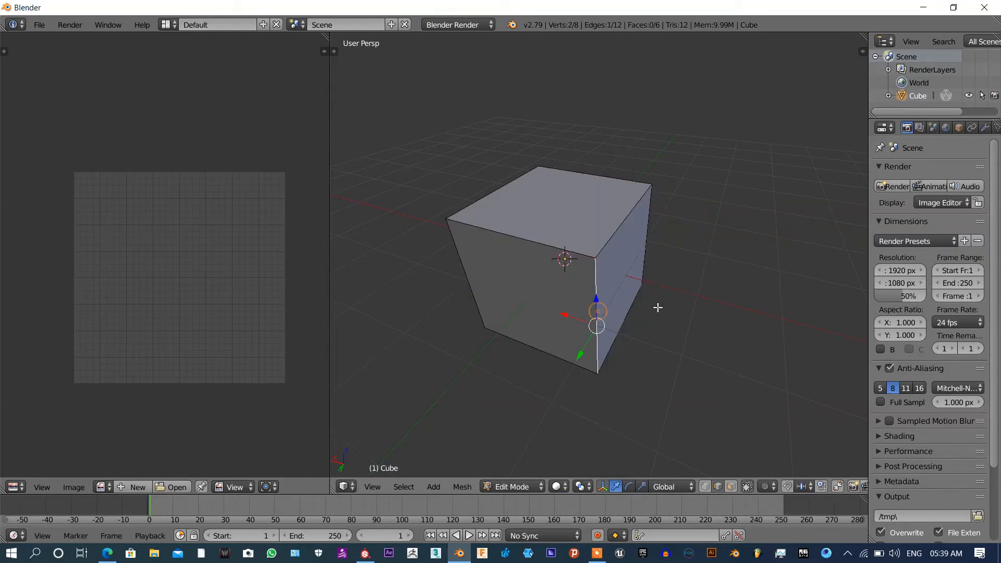
# Step: Try Smart UV Project with only one edge of the cube's upper face selected
pyautogui.rightClick(619, 265)
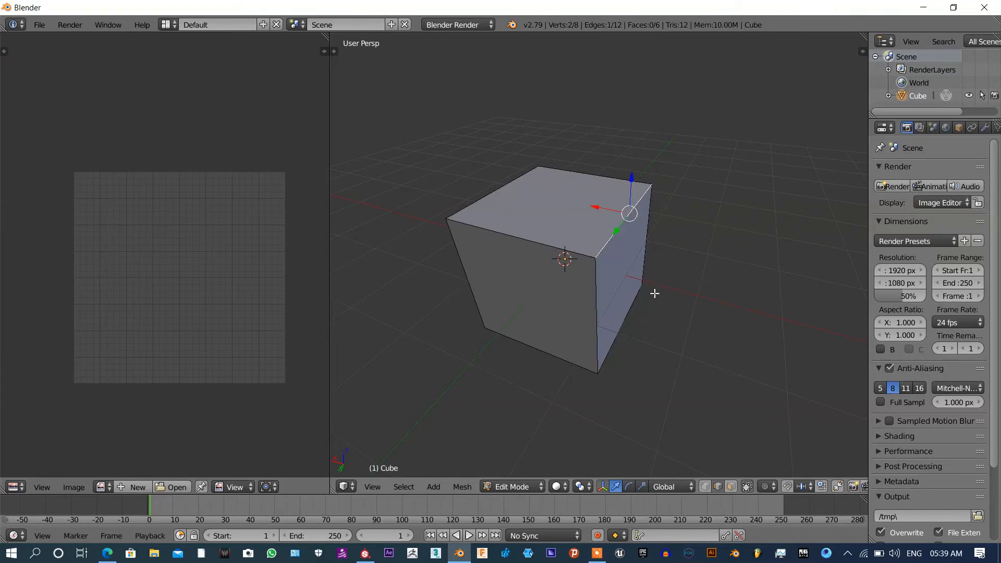
pyautogui.press('u')
pyautogui.click(537, 280)
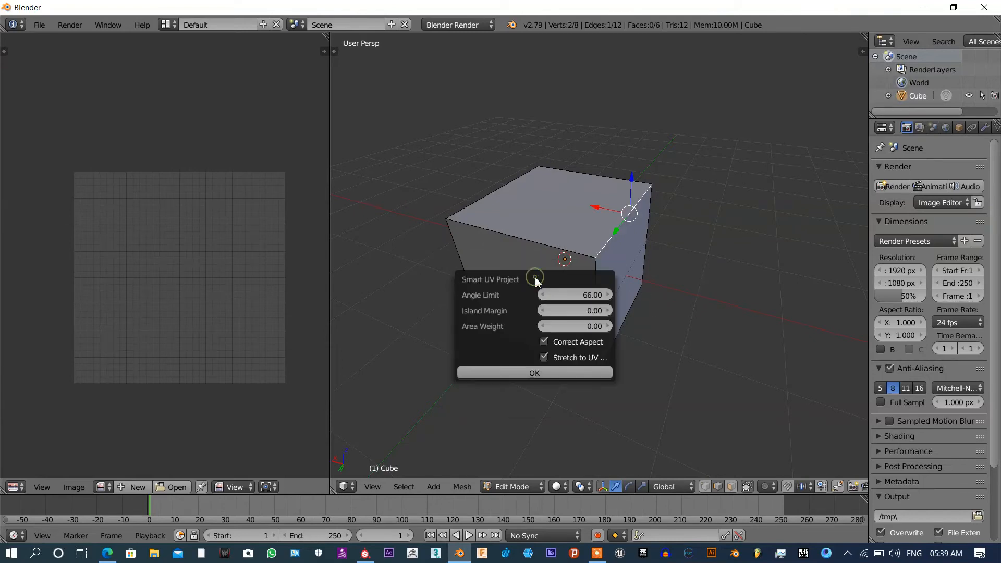
pyautogui.click(552, 373)
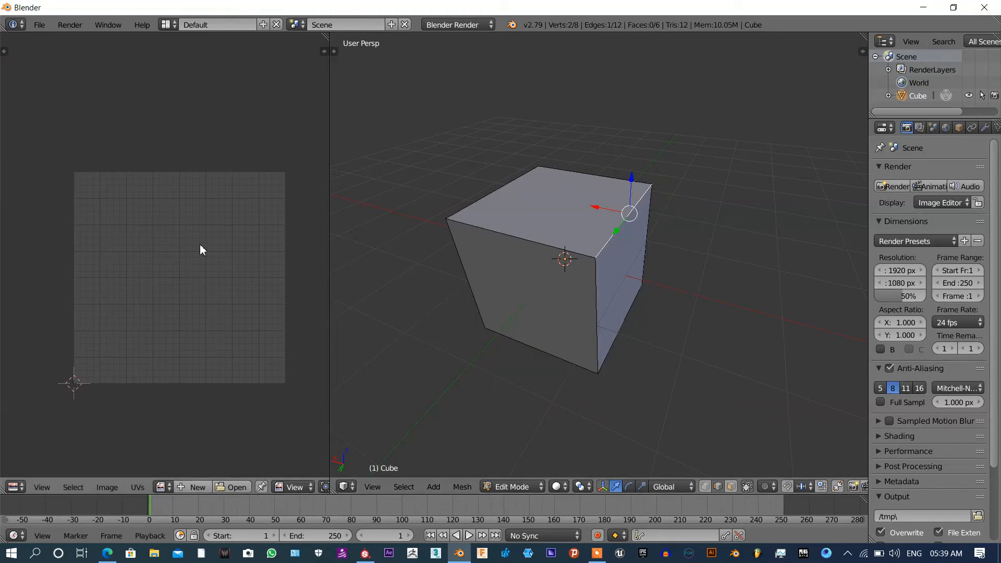
pyautogui.scroll(2, 233, 250)
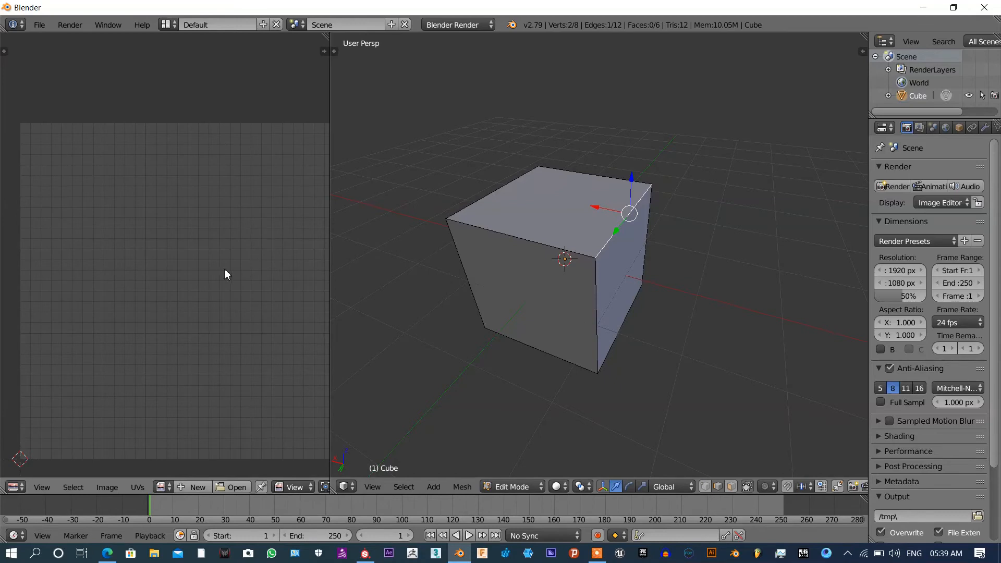
pyautogui.scroll(-1, 224, 268)
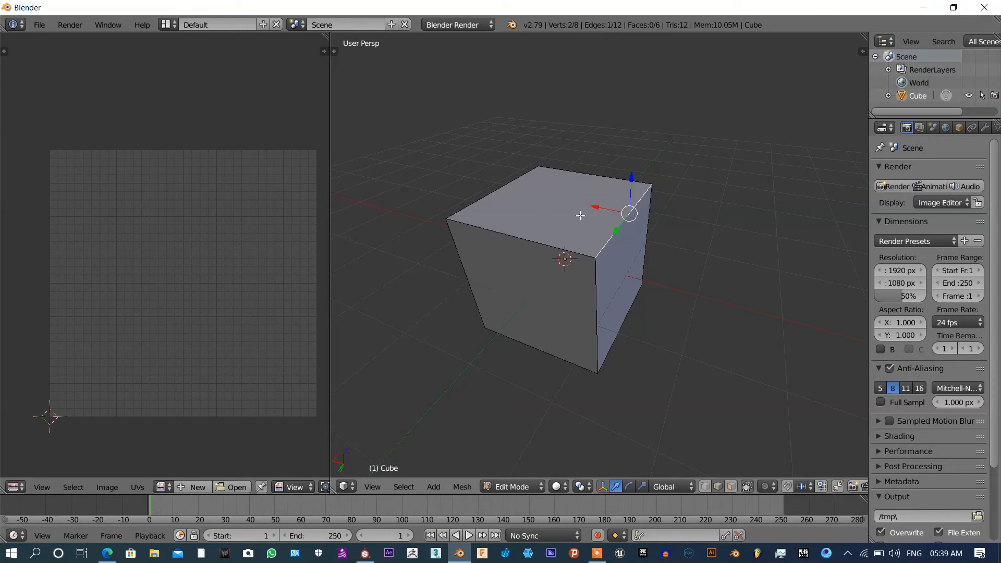
# Step: Select the cube's whole mesh and unwrap it with Smart UV Project, keeping the default options
pyautogui.press('a')
pyautogui.press('a')
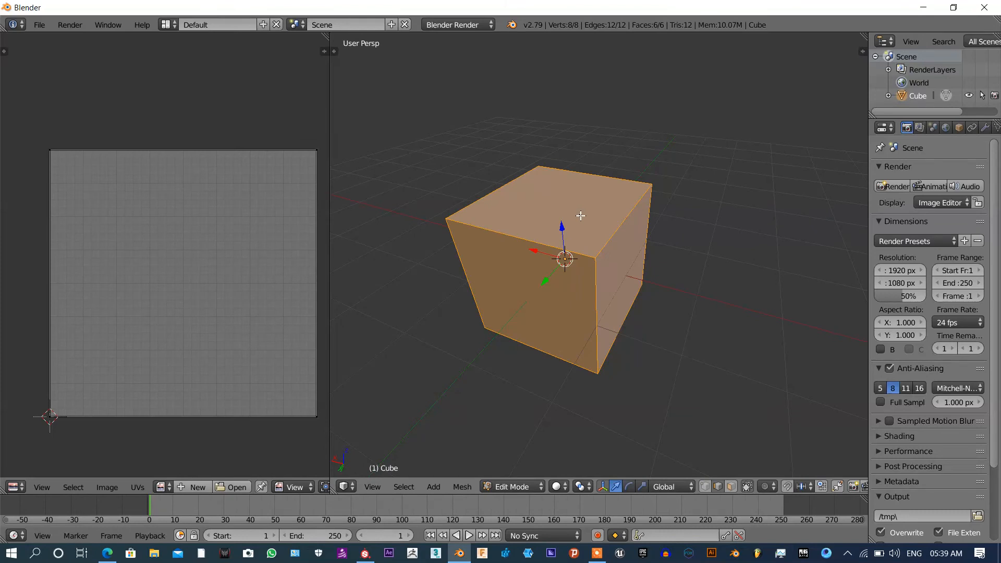
pyautogui.press('u')
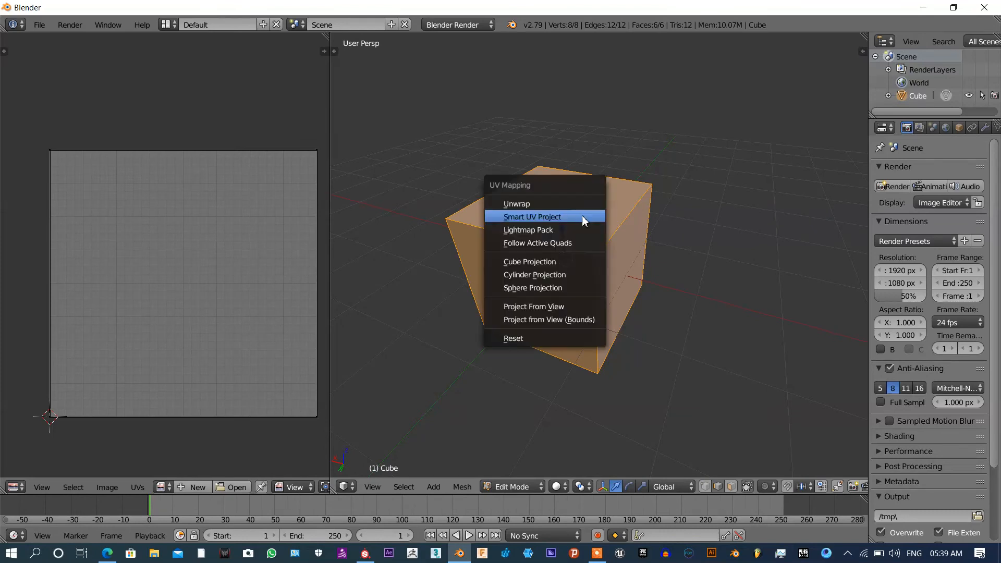
pyautogui.click(538, 217)
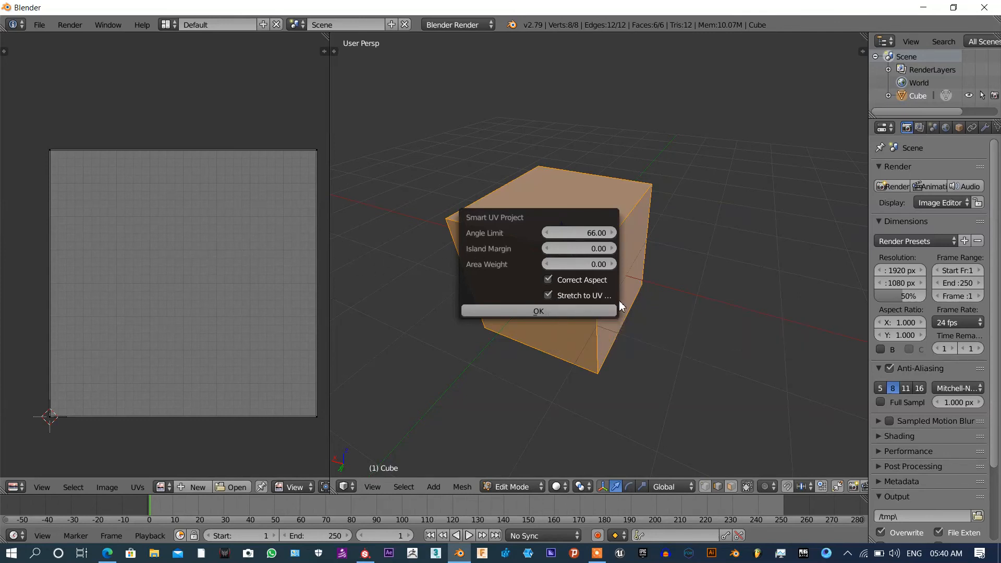
pyautogui.click(588, 313)
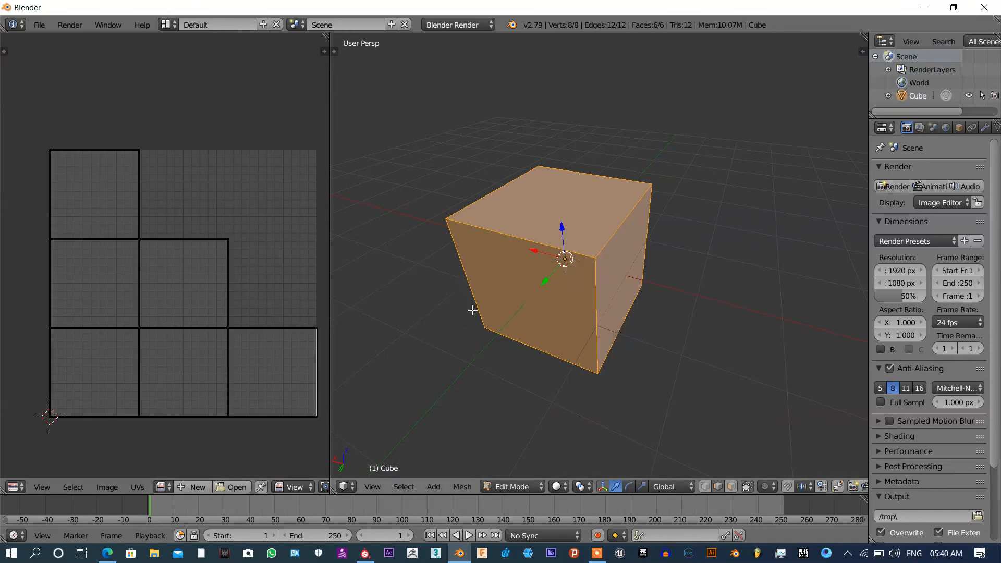
# Step: Examine the cube's edges from several angles and compare the whole mesh with its projected UV layout
pyautogui.moveTo(674, 291); pyautogui.dragTo(655, 260, button='middle')
pyautogui.rightClick(649, 263)
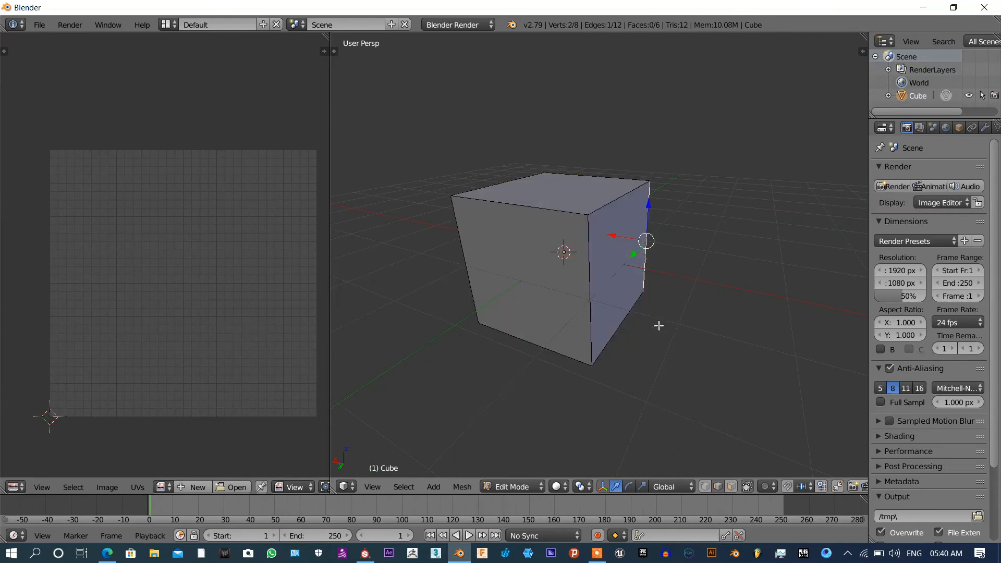
pyautogui.moveTo(659, 326); pyautogui.dragTo(646, 326, button='middle')
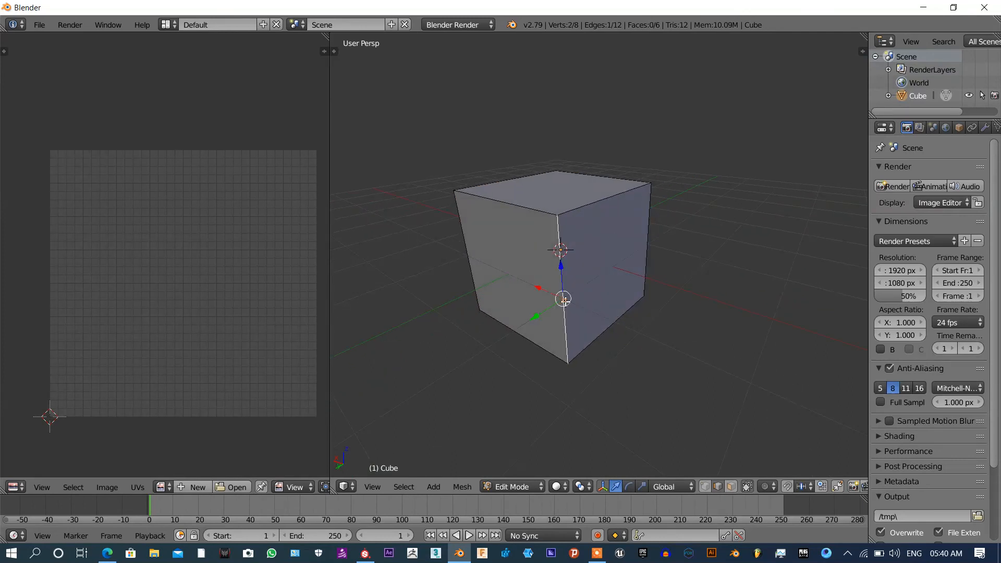
pyautogui.press('a')
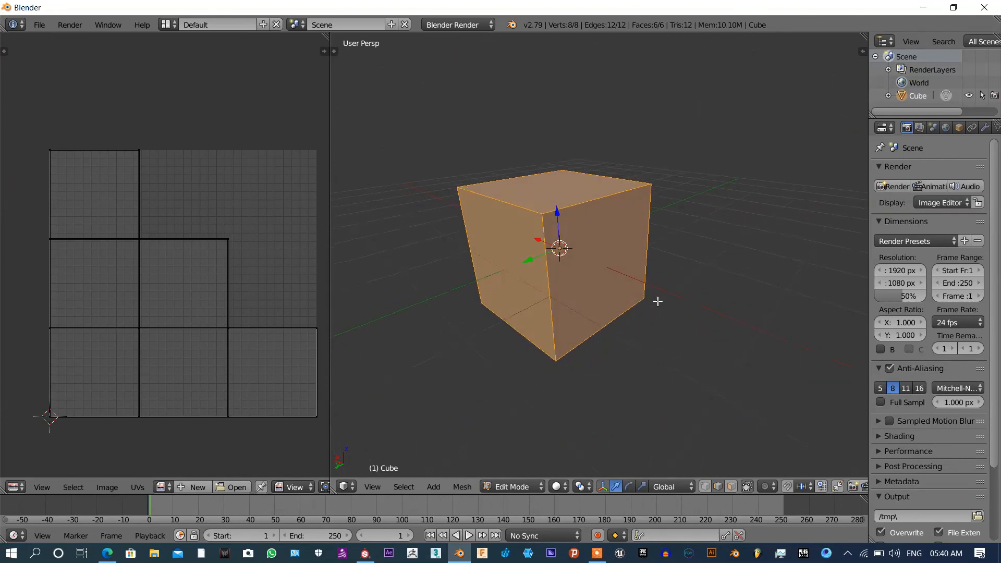
pyautogui.moveTo(659, 303)
pyautogui.mouseDown(button='middle')
pyautogui.moveTo(626, 302)
pyautogui.moveTo(665, 304)
pyautogui.moveTo(662, 316)
pyautogui.moveTo(639, 308)
pyautogui.moveTo(679, 302)
pyautogui.moveTo(712, 313)
pyautogui.moveTo(737, 303)
pyautogui.moveTo(688, 315)
pyautogui.moveTo(650, 299)
pyautogui.moveTo(658, 311)
pyautogui.mouseUp(button='middle')
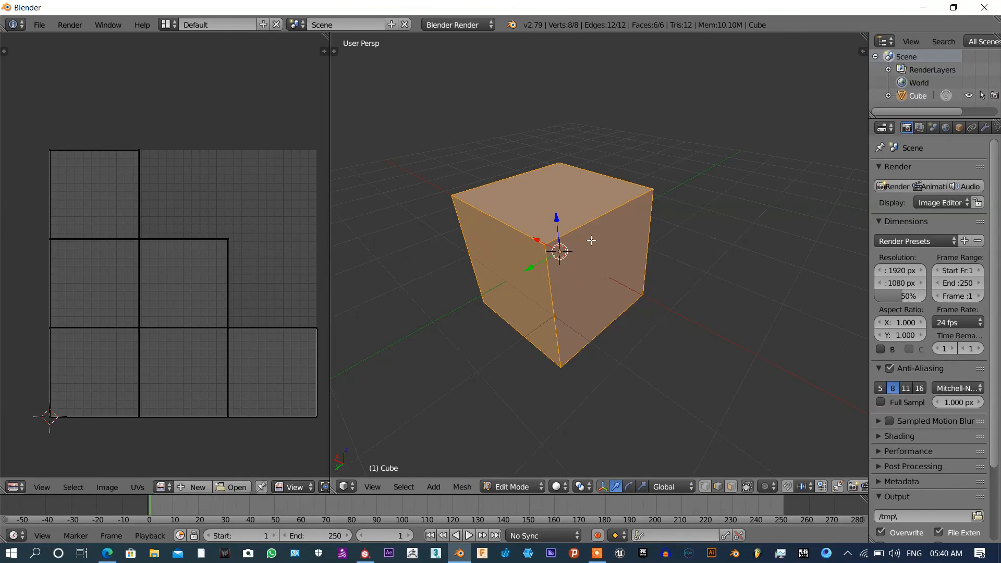
pyautogui.moveTo(592, 241); pyautogui.dragTo(670, 344, button='middle')
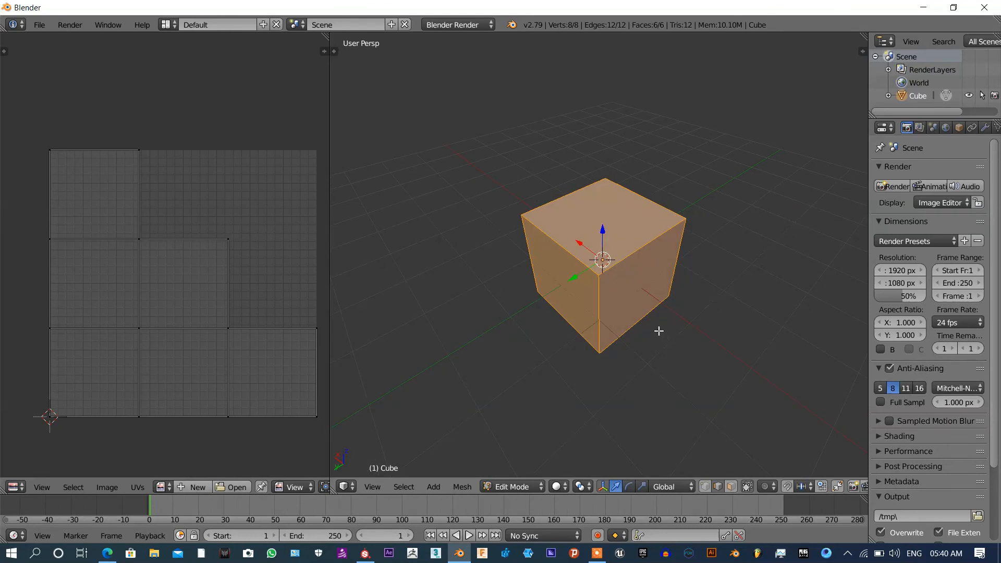